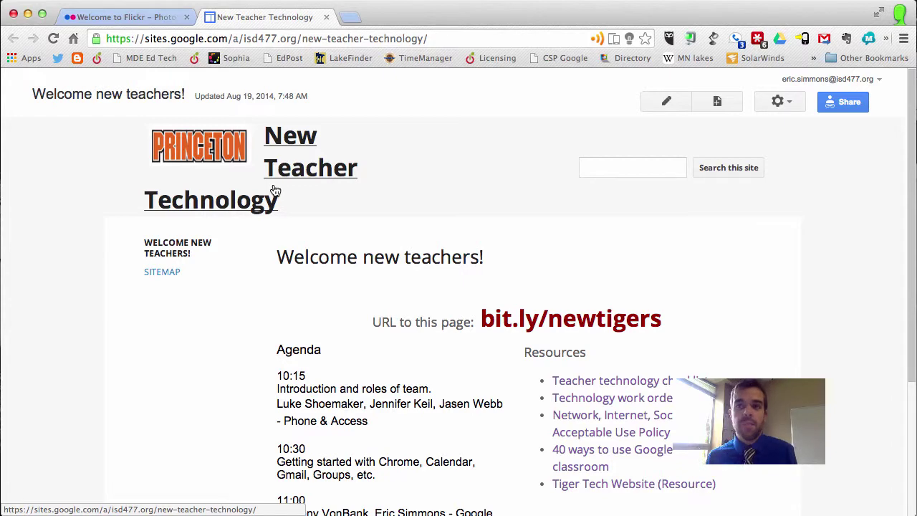
Glance at the Flickr tab, then return to the New Teacher Technology site page.
click(149, 16)
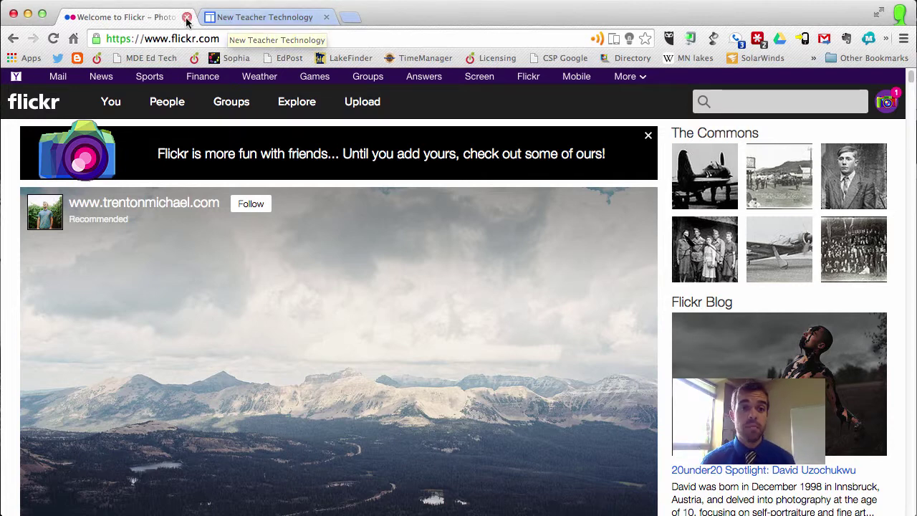
click(243, 19)
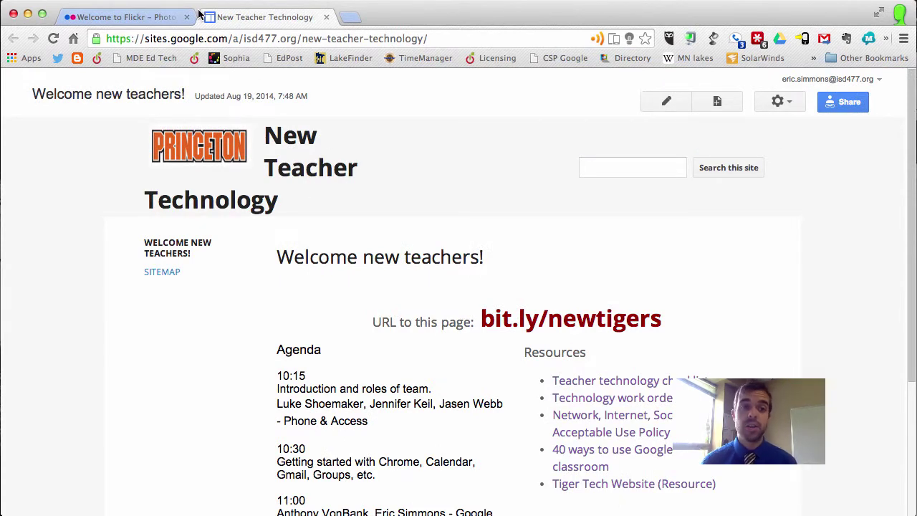
On Flickr, open your own photostream in the details view.
click(142, 18)
mouse_move(110, 102)
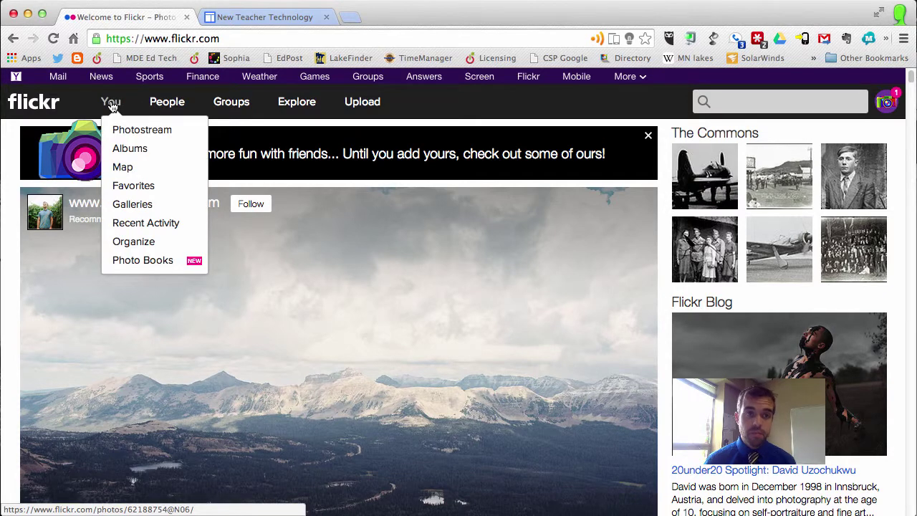
click(161, 136)
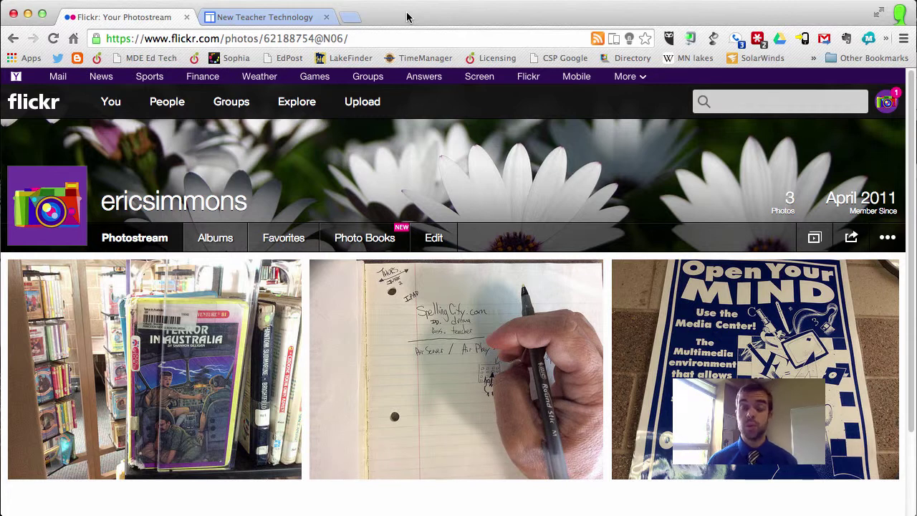
mouse_move(134, 237)
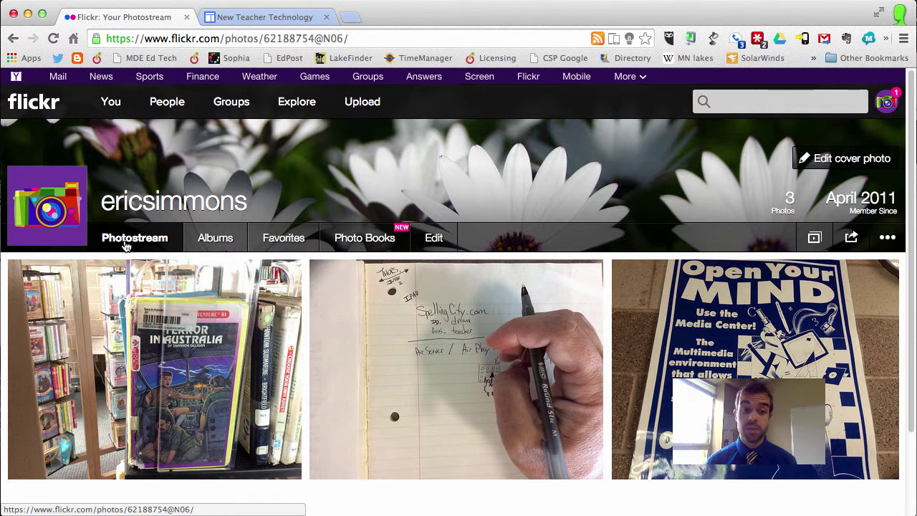
click(435, 239)
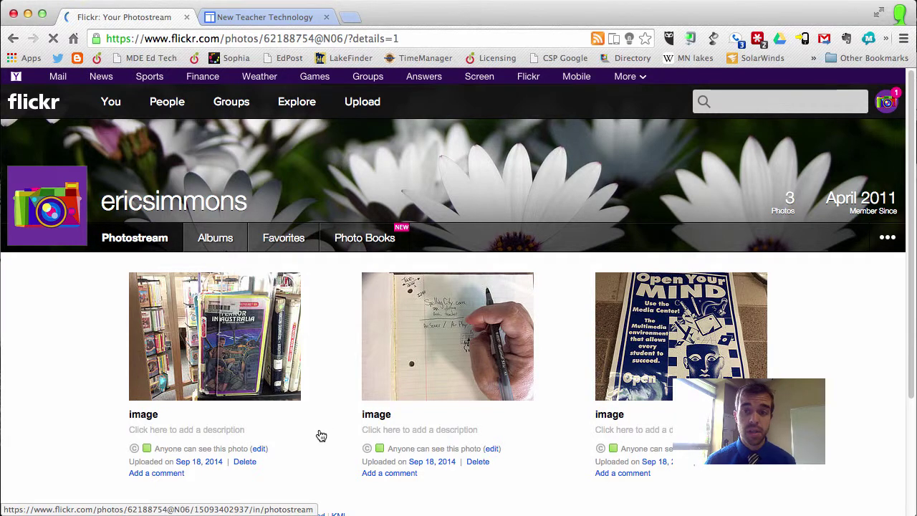
Scroll down and open the photostream's 'Latest' uploads RSS feed.
scroll(322, 434, down, 2)
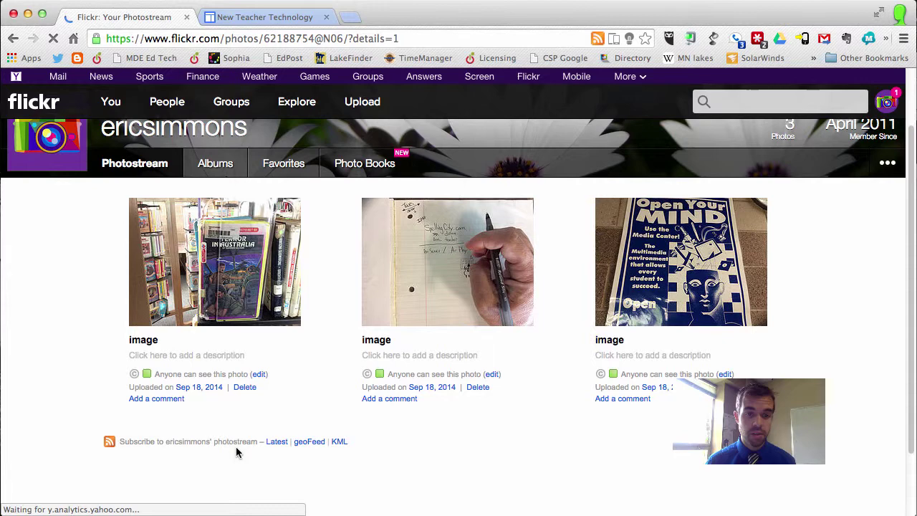
scroll(236, 446, down, 2)
click(339, 382)
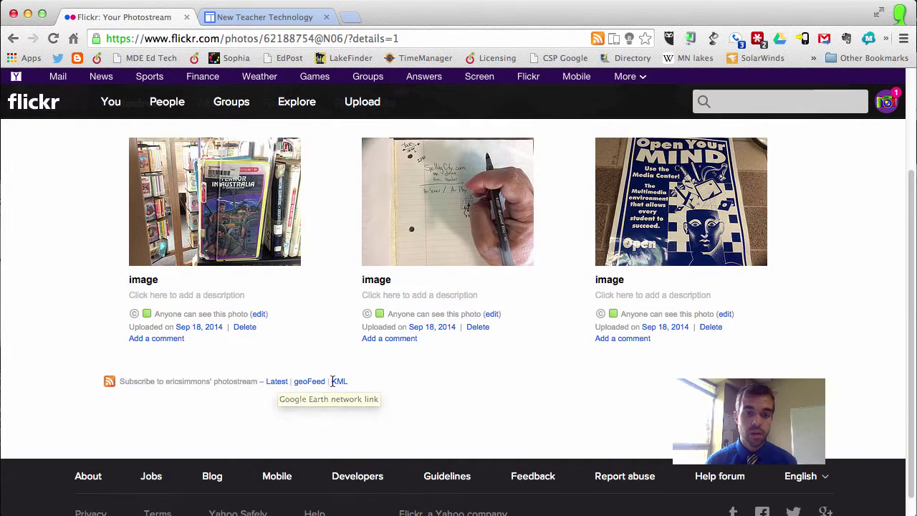
click(312, 383)
click(277, 385)
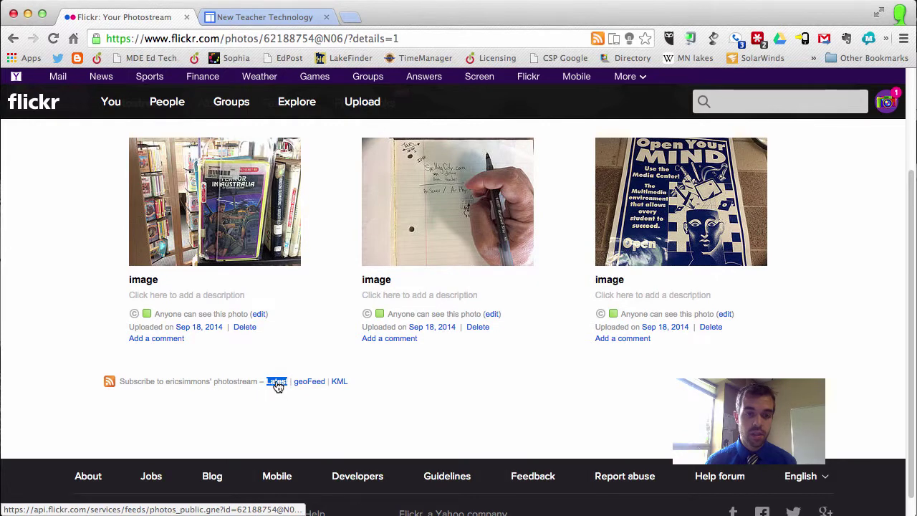
click(276, 382)
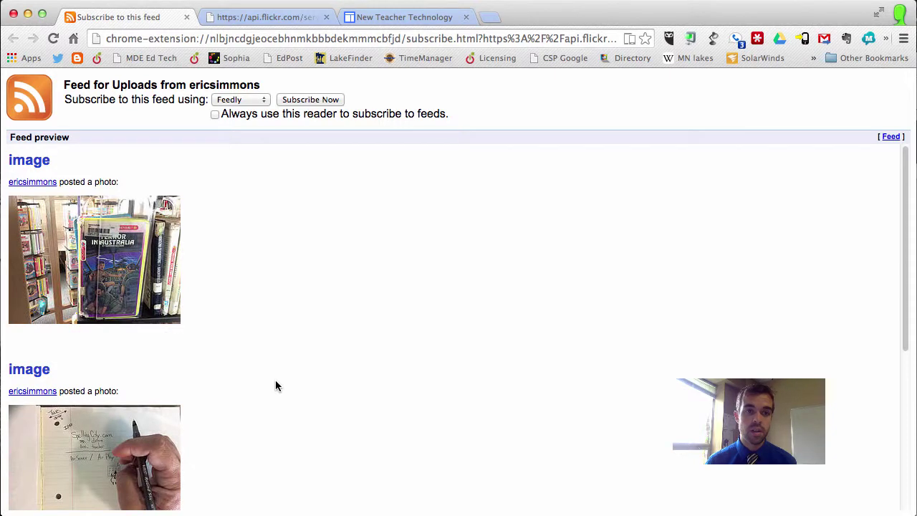
Keep Feedly as the reader and open the raw feed XML in a new tab.
click(264, 104)
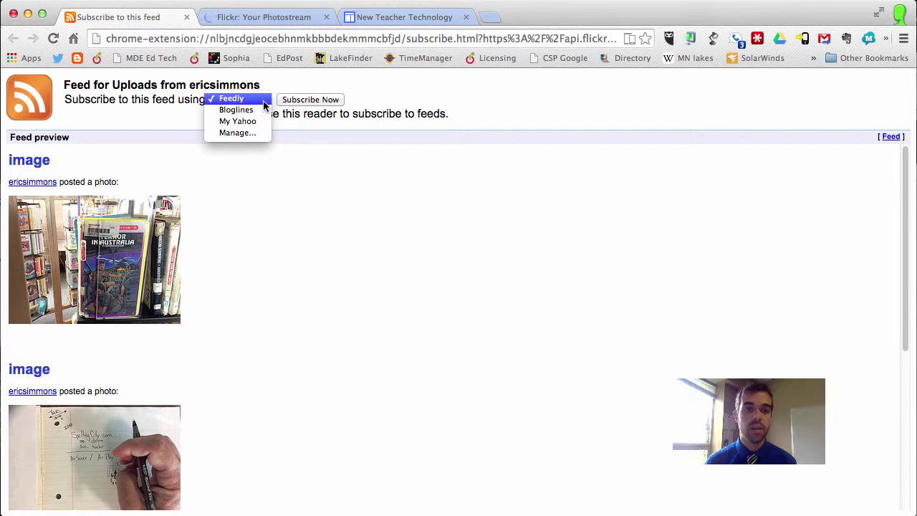
click(358, 152)
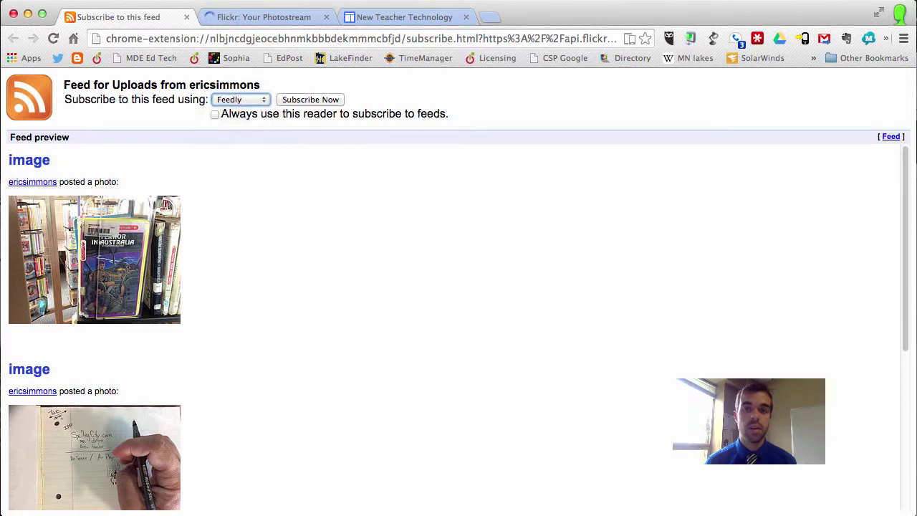
click(895, 143)
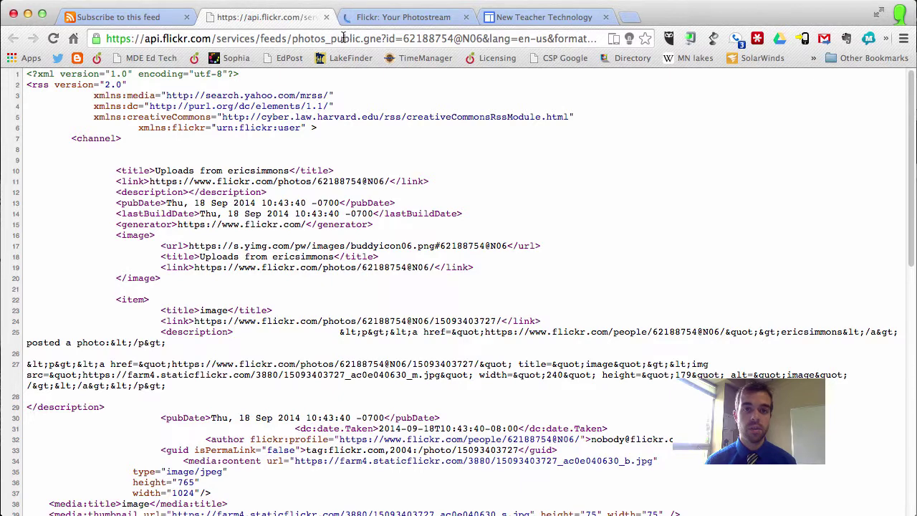
Copy the feed's web address from the address bar.
drag(293, 34, 601, 37)
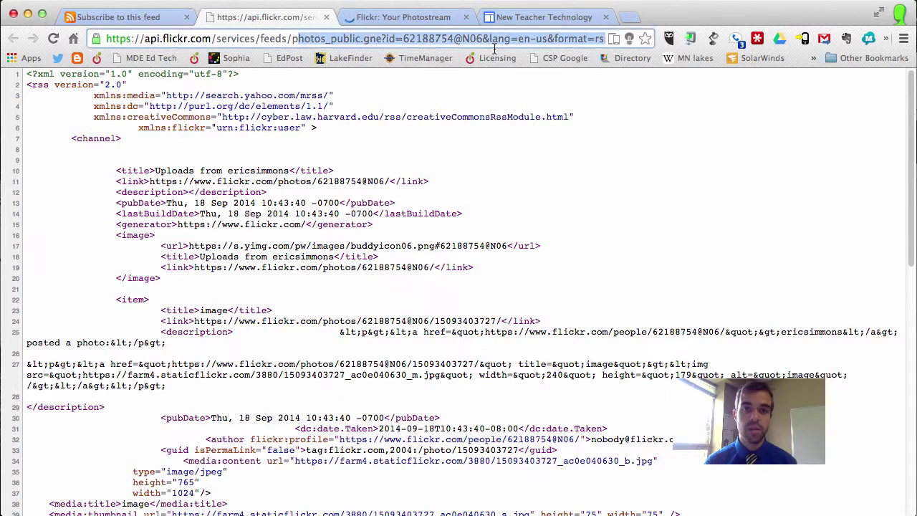
triple_click(576, 35)
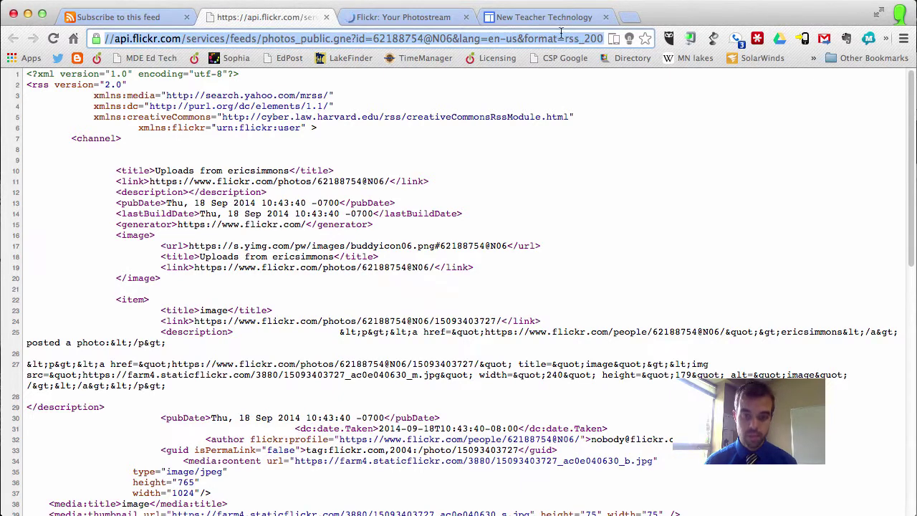
right_click(556, 36)
click(560, 56)
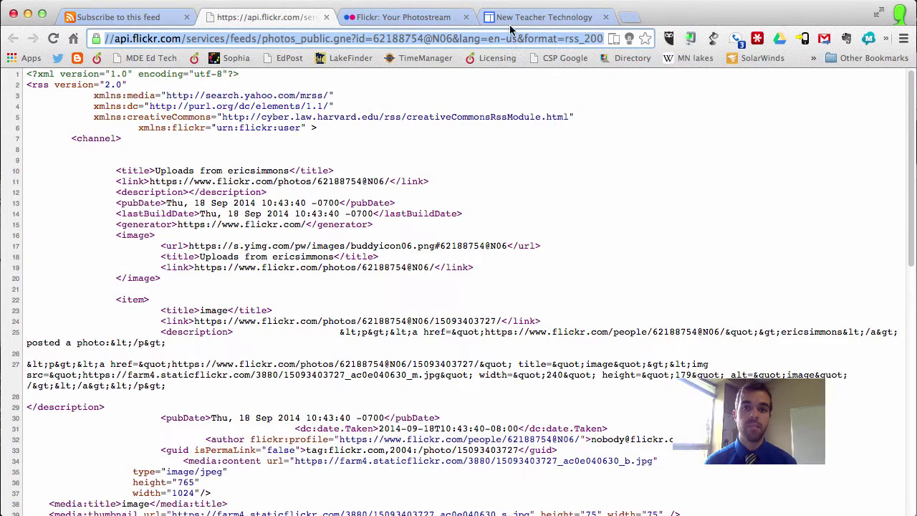
Edit the New Teacher Technology page, add a blank top line, and browse gadgets.
click(550, 18)
click(666, 101)
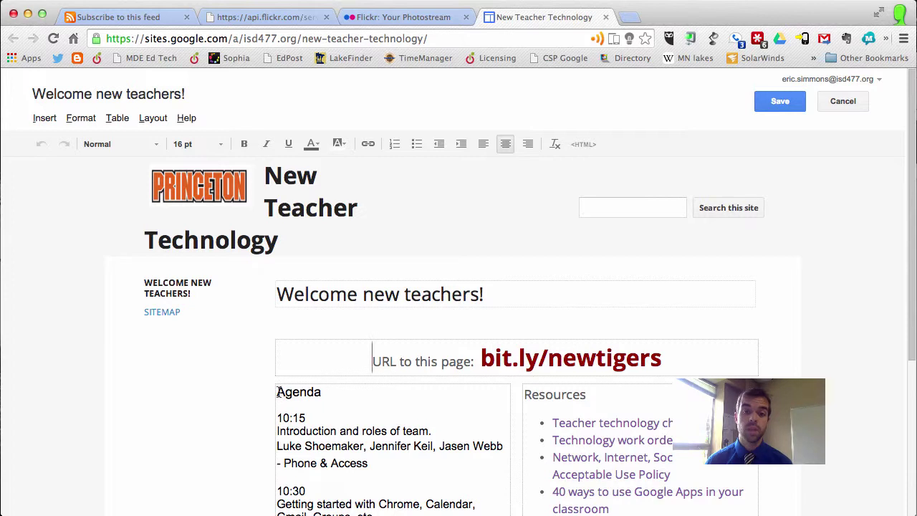
key(Return)
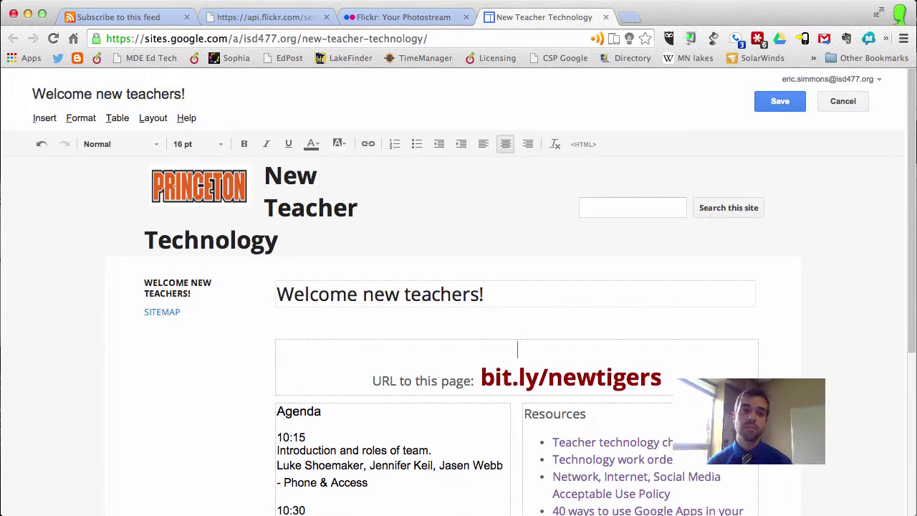
click(43, 118)
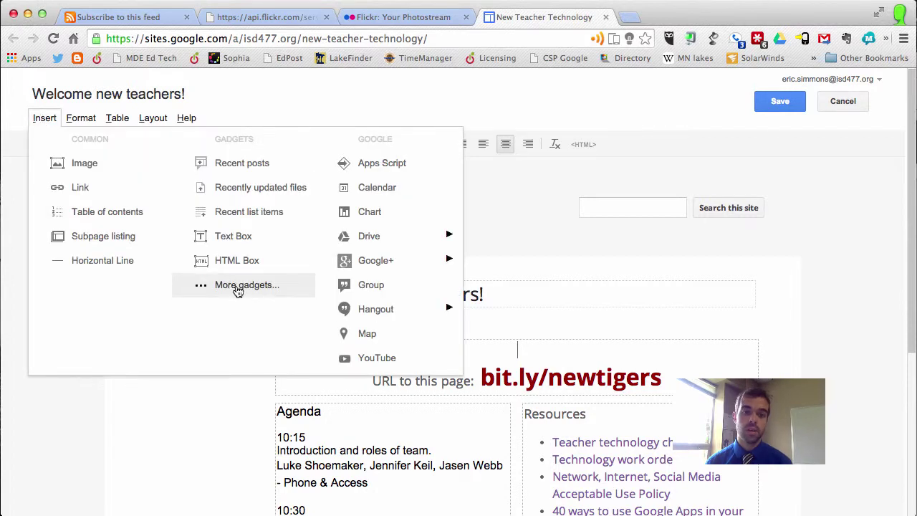
click(261, 285)
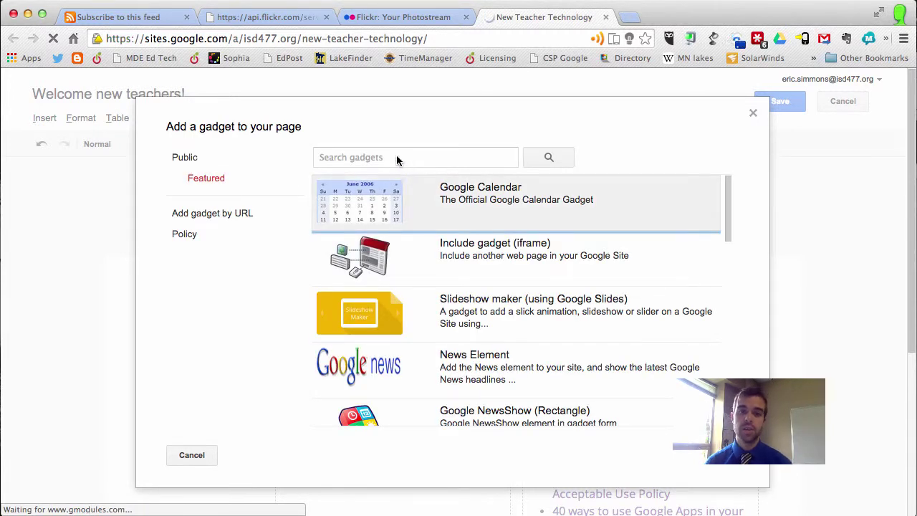
Search the public gadgets for 'image slideshow' and open the Image Slideshow details.
text(image slid)
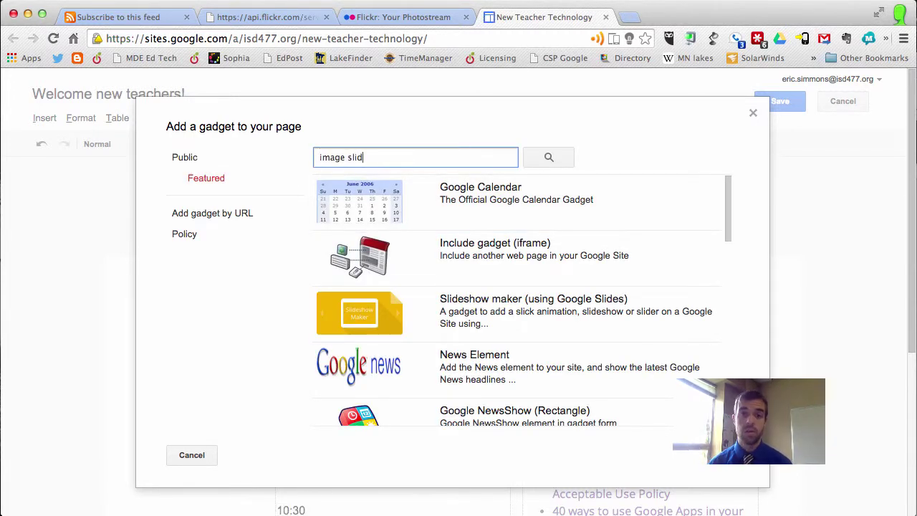
text(eshow)
key(Return)
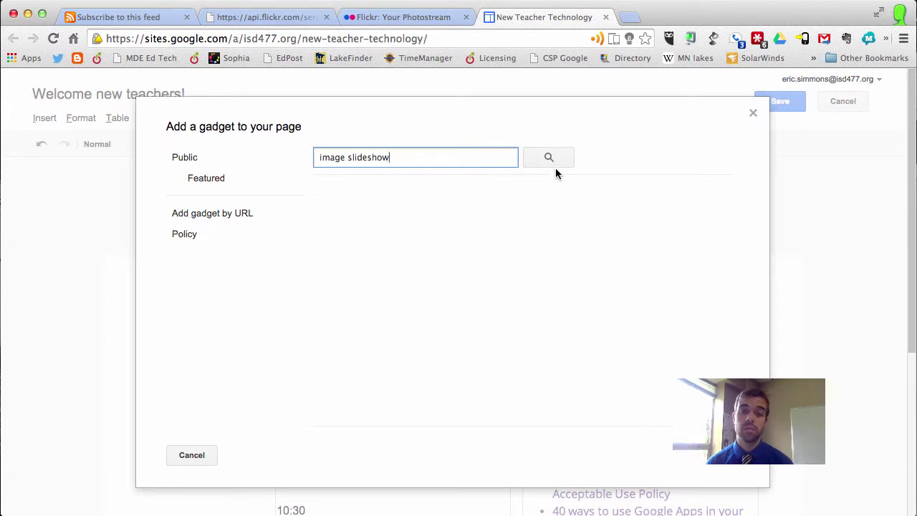
click(242, 162)
click(398, 157)
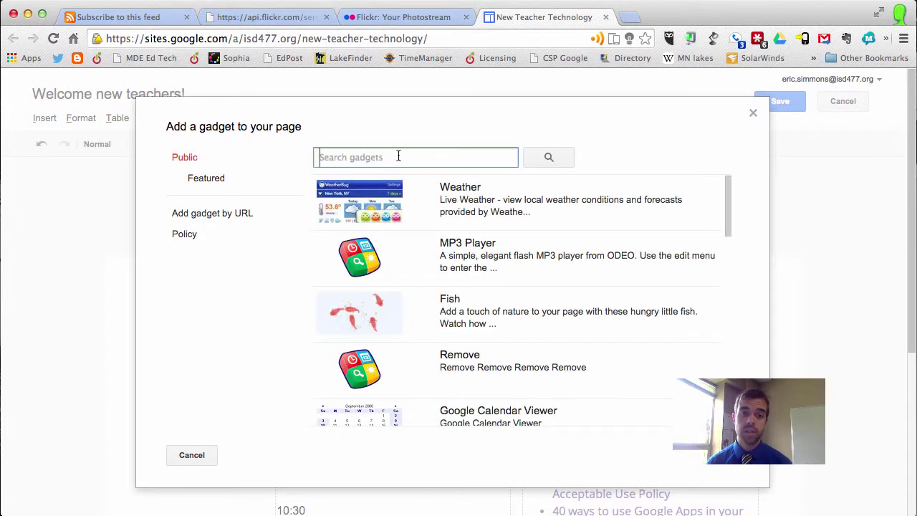
text(image slid)
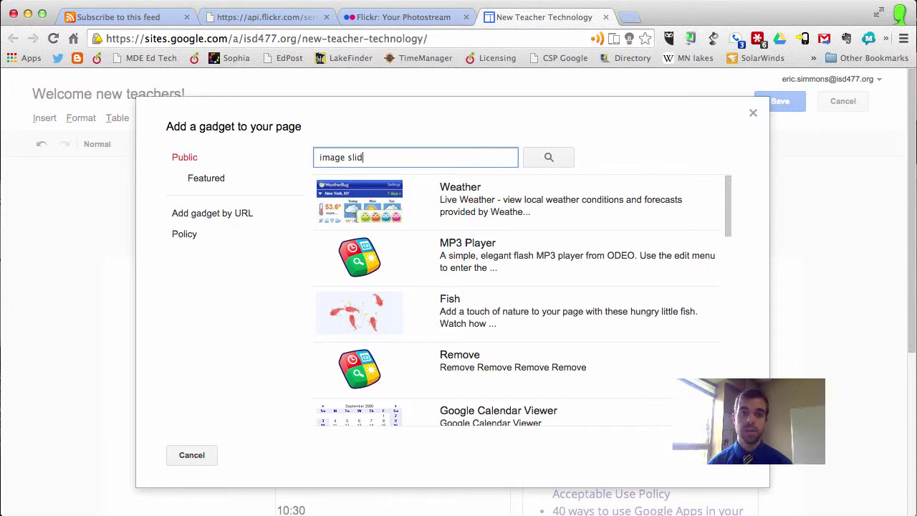
text(eshow)
key(Return)
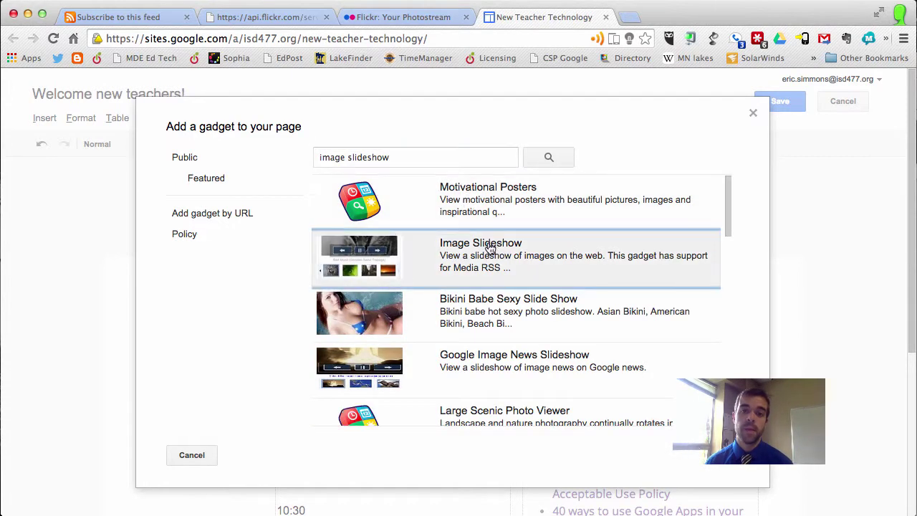
click(490, 255)
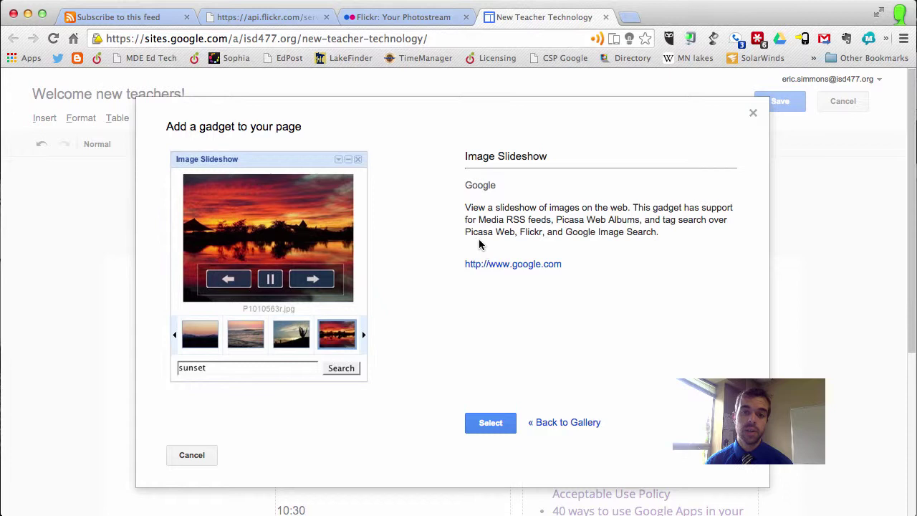
Select the Image Slideshow gadget, set Source to Feed URL, and clear the User field.
click(501, 424)
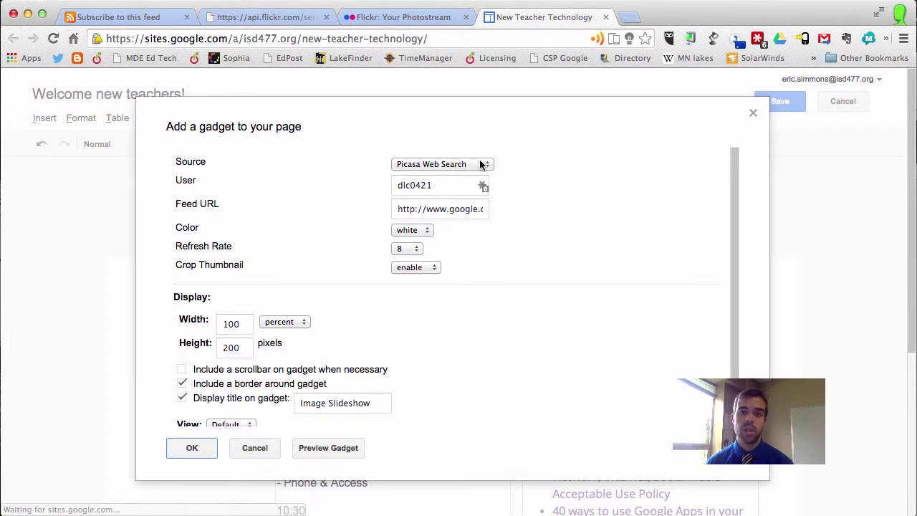
click(487, 166)
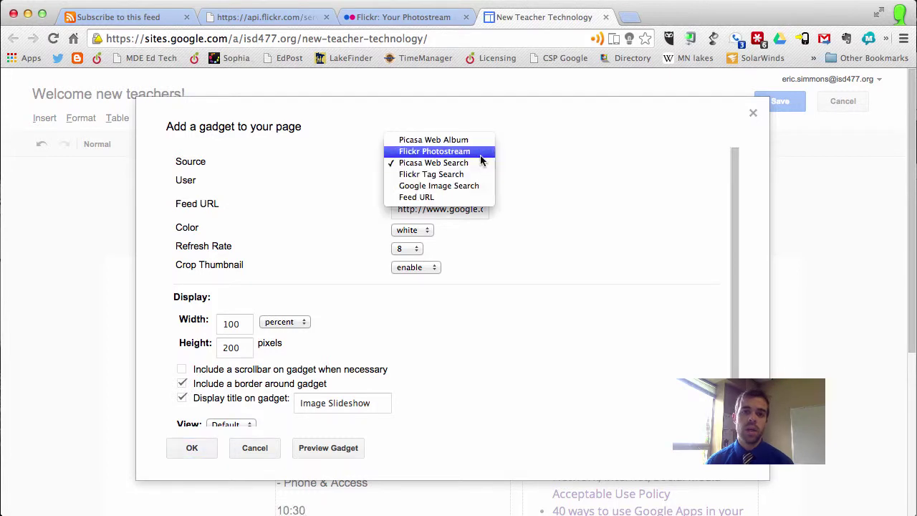
click(450, 197)
double_click(436, 186)
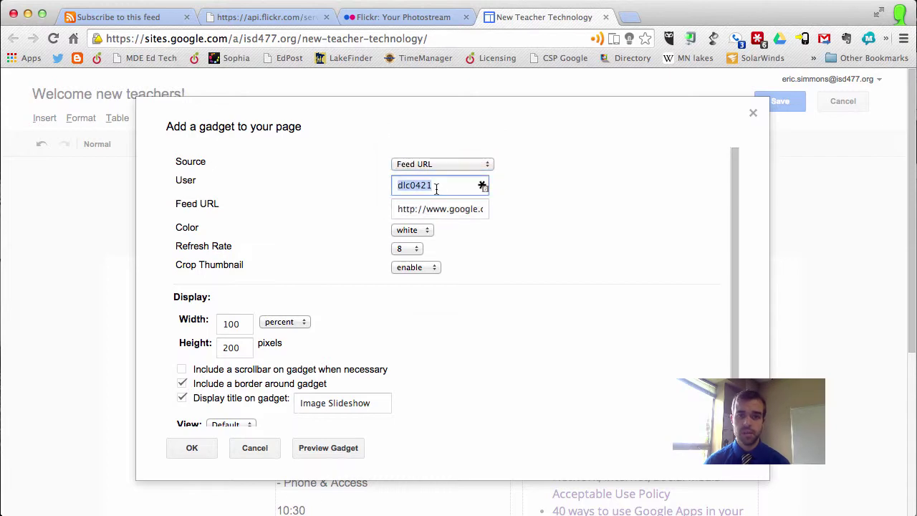
key(BackSpace)
Replace the default Feed URL with the pasted Flickr photostream feed address.
click(439, 210)
key(super+a)
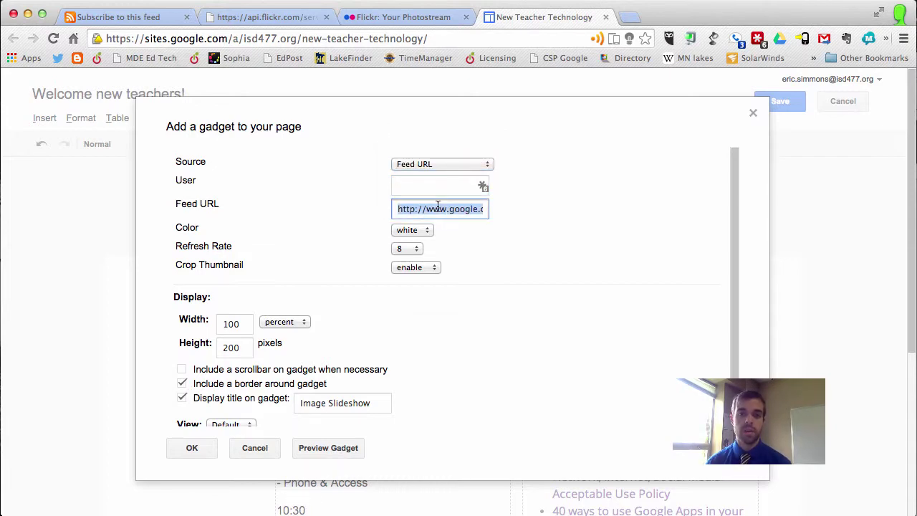
right_click(438, 209)
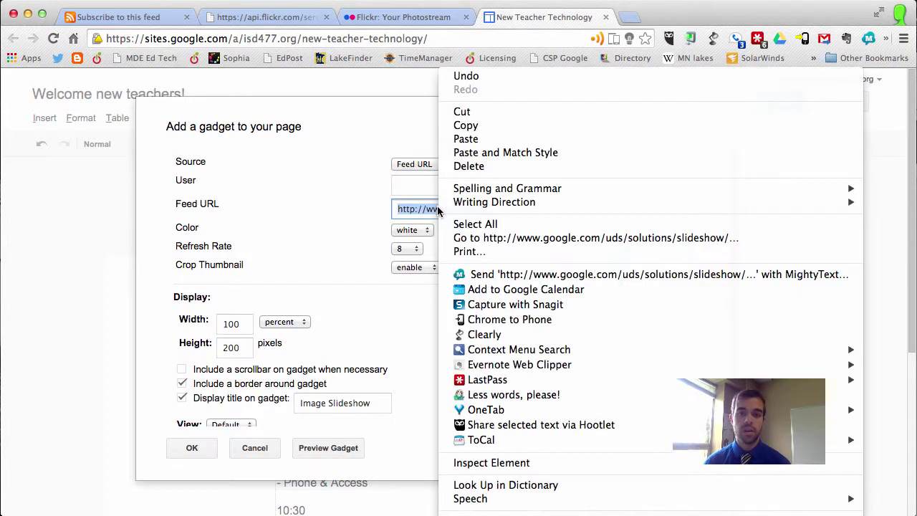
click(476, 139)
click(473, 244)
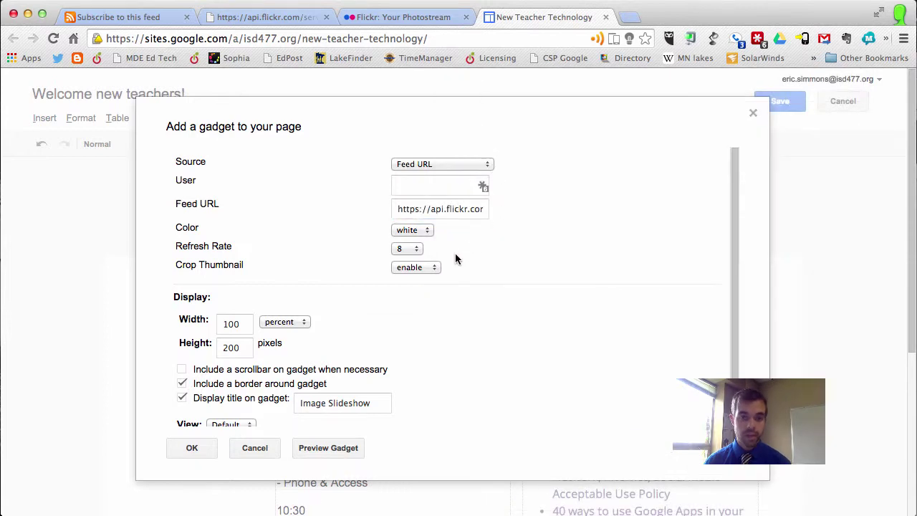
Keep height 200 and width in percent, then insert the slideshow gadget.
scroll(291, 351, down, 2)
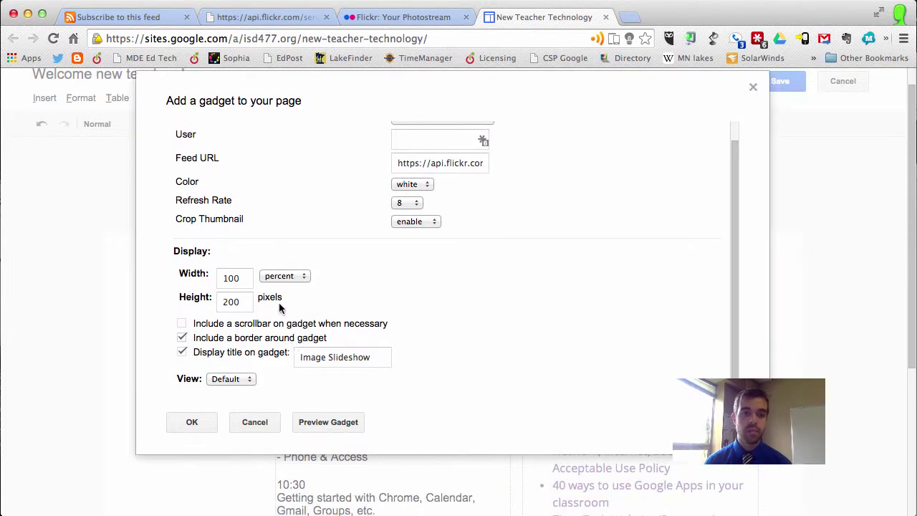
click(245, 301)
double_click(245, 301)
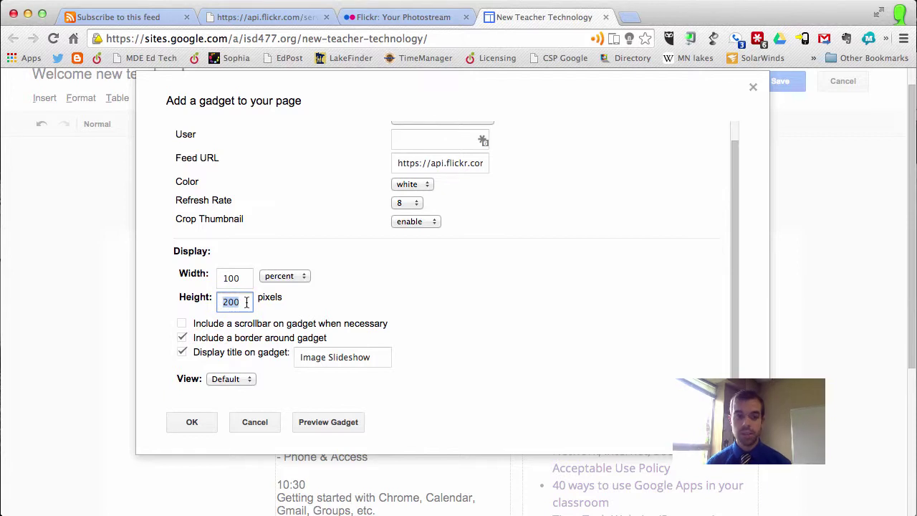
click(422, 294)
click(239, 283)
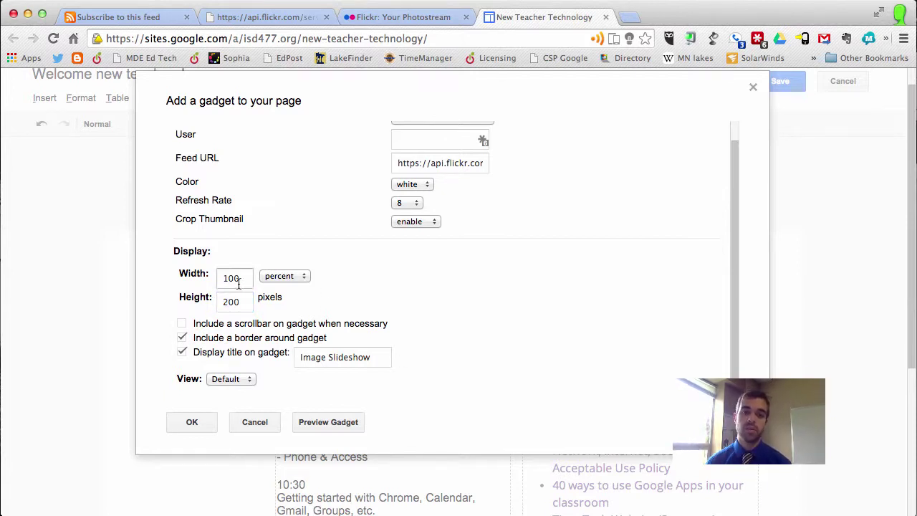
click(284, 276)
click(344, 286)
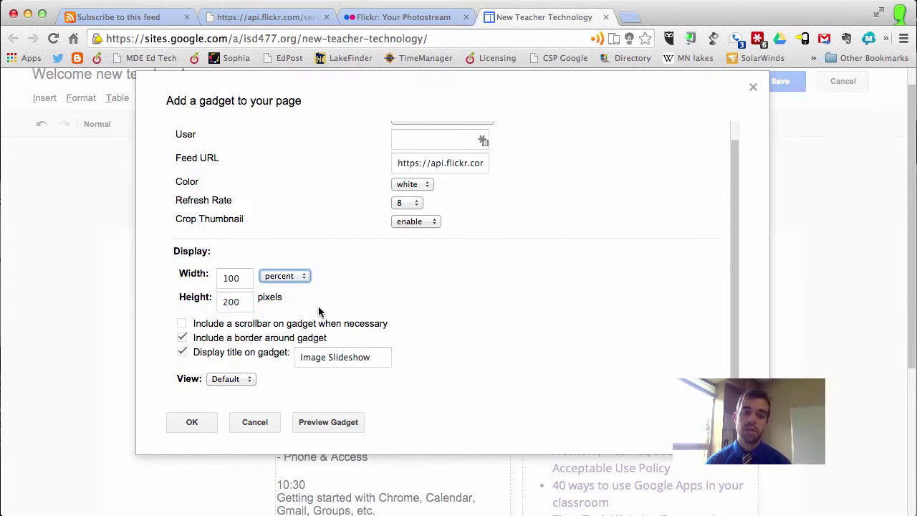
click(192, 423)
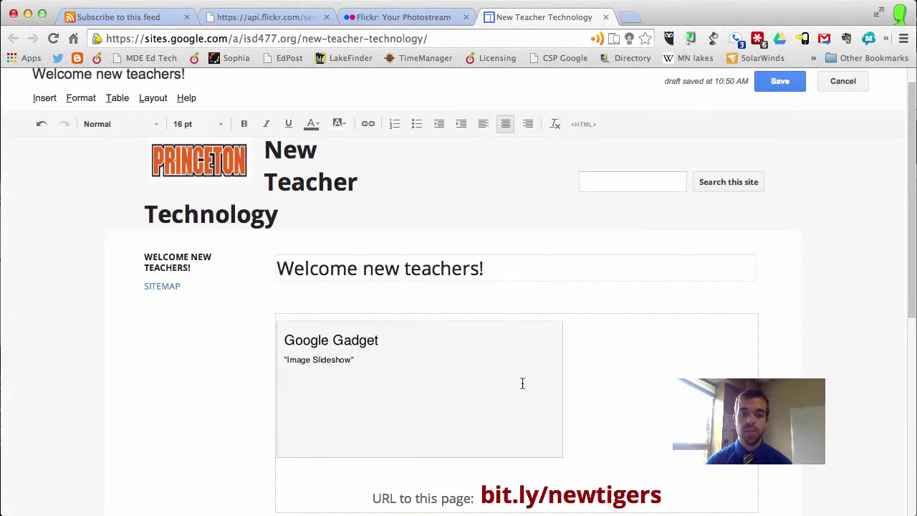
Save the page and watch the Flickr photos cycle in the slideshow.
click(779, 82)
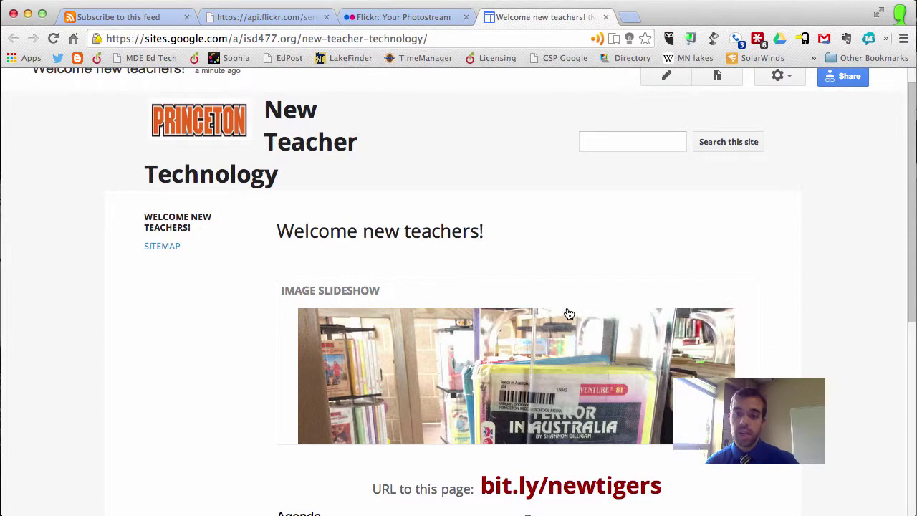
click(598, 0)
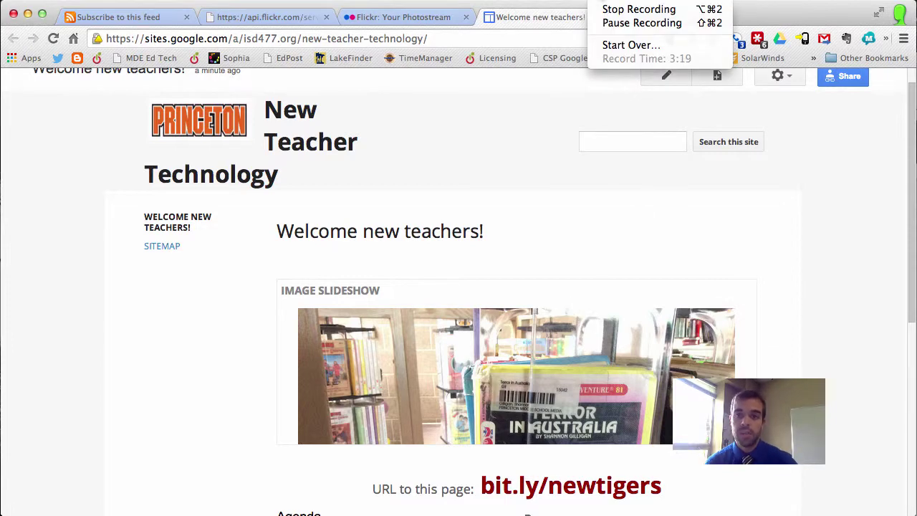